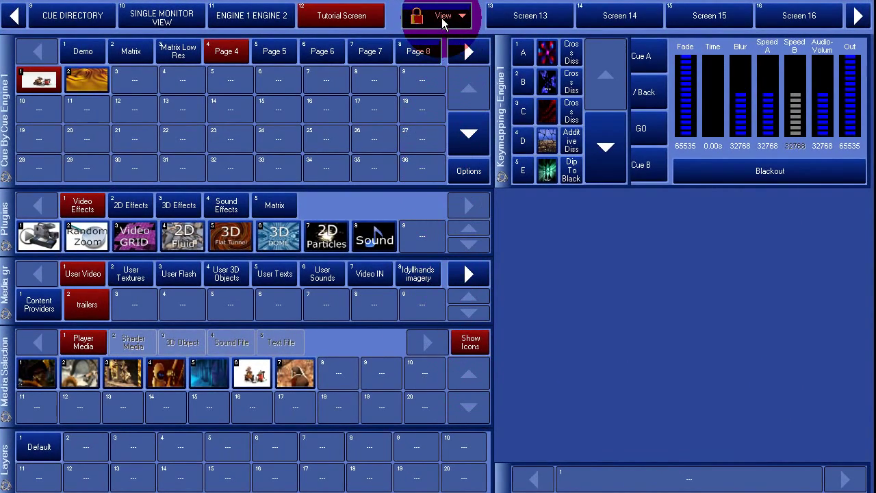
Step: Unlock the screen layout, add an Engine Window, and enlarge it to fill the space between the output mixer and Direct Access
click(441, 21)
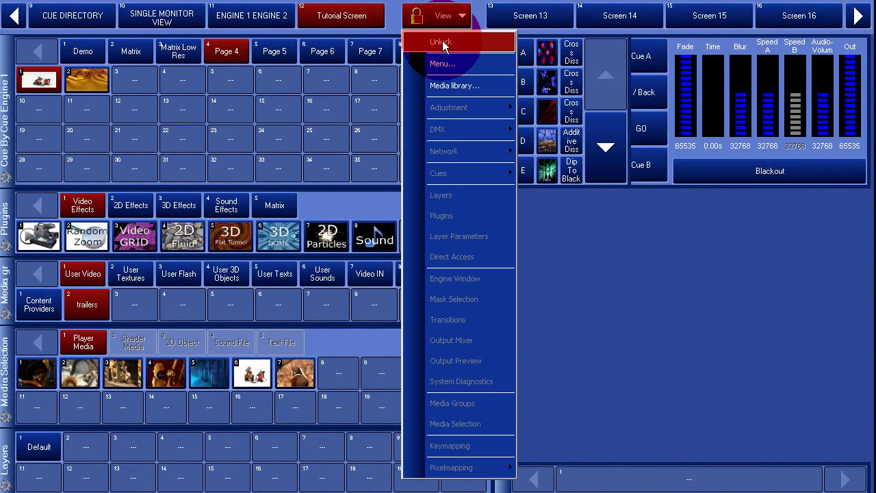
click(455, 279)
click(494, 199)
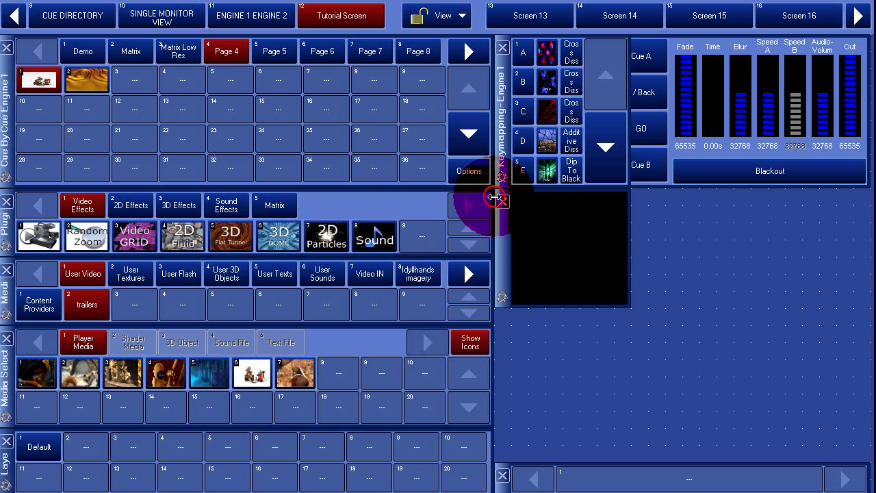
drag(631, 307, 868, 474)
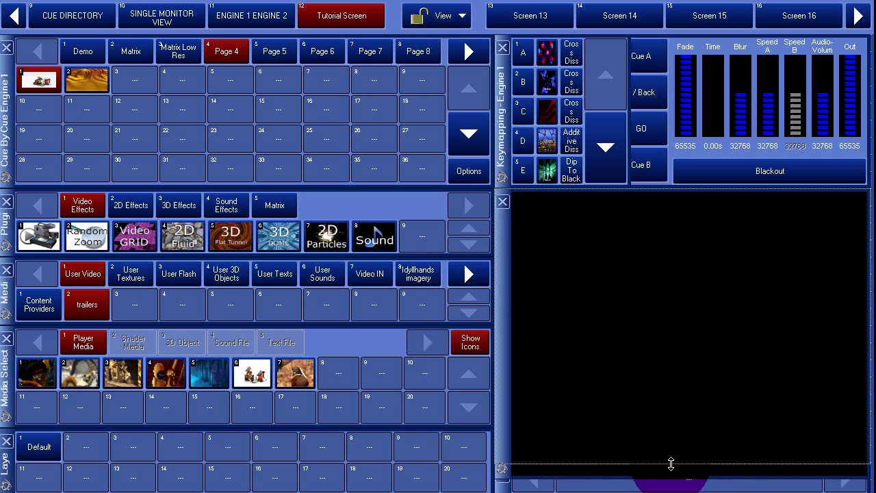
drag(671, 464, 671, 458)
Step: Close the Keymapping window and widen the Output Mixer to fill the freed space
click(498, 56)
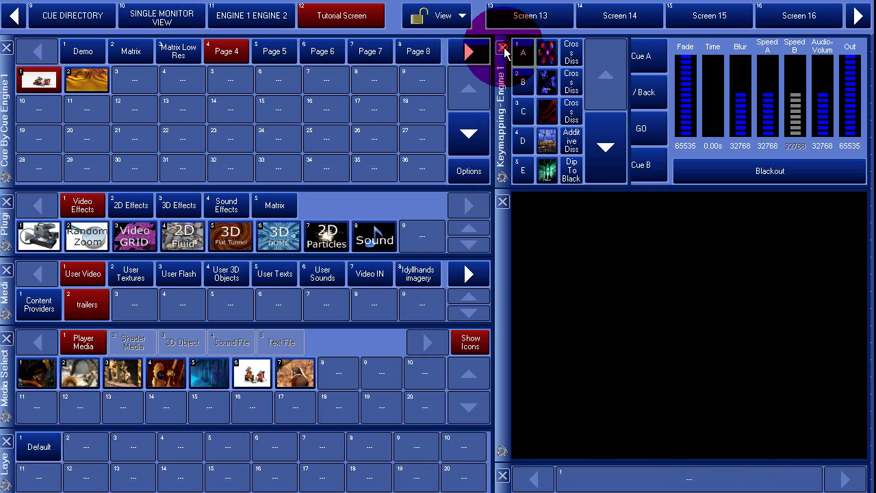
click(504, 52)
drag(600, 98, 493, 97)
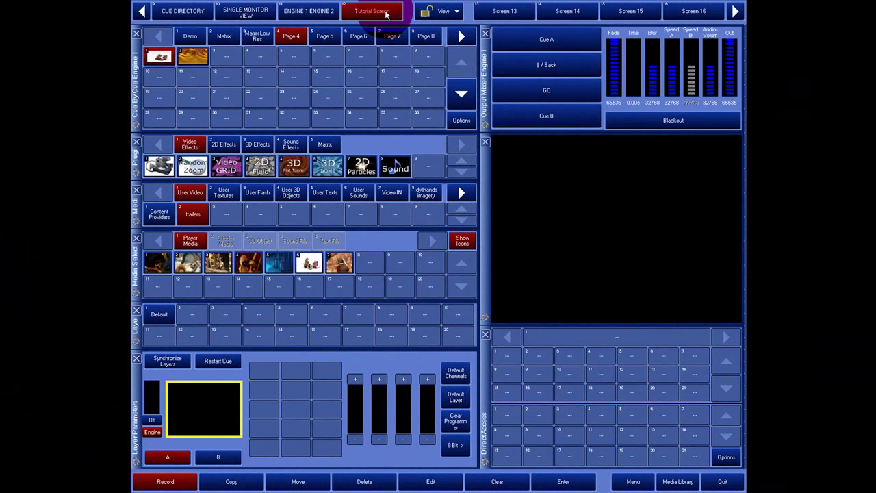
Step: Record the layout over the Tutorial Screen slot as Tutorial Screen2 and lock the screen layout
click(385, 14)
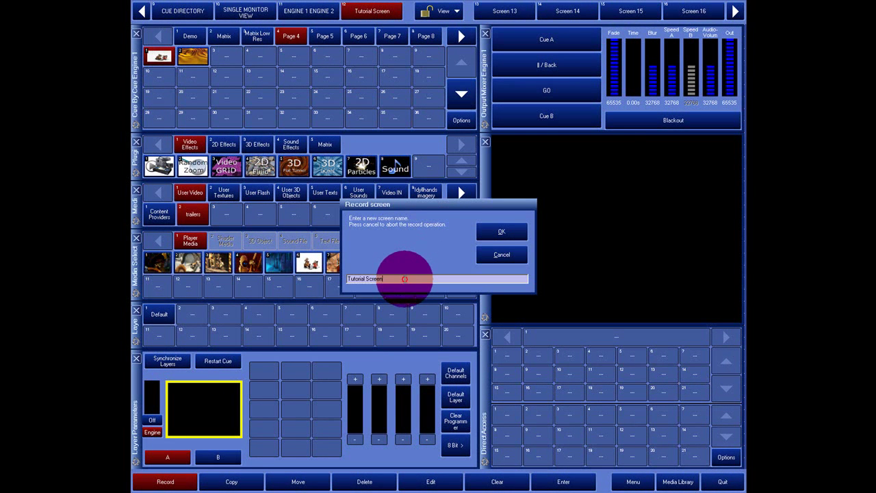
click(498, 231)
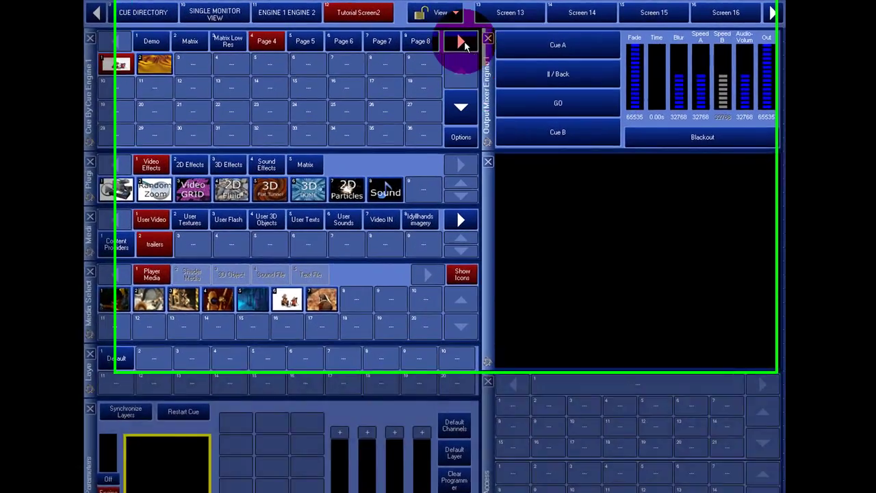
click(444, 11)
click(434, 44)
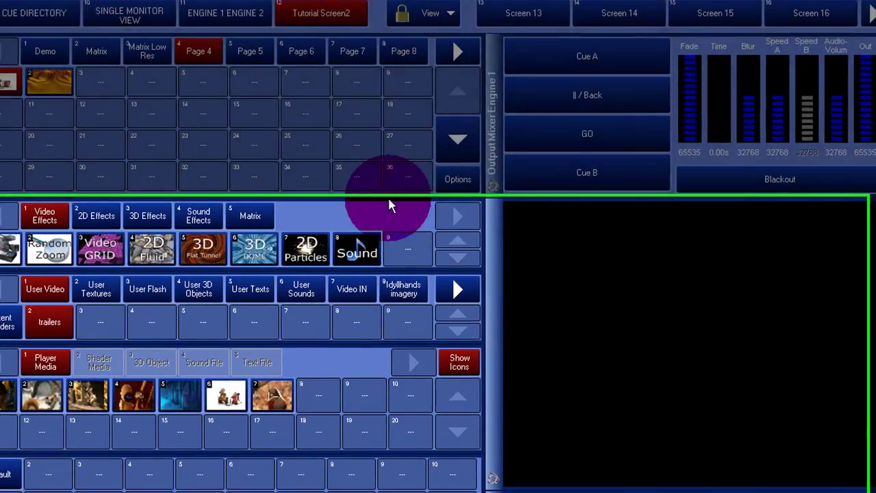
Step: Assign trailer 6, the robot with the red vacuum cleaner, to layer slot 2
click(226, 398)
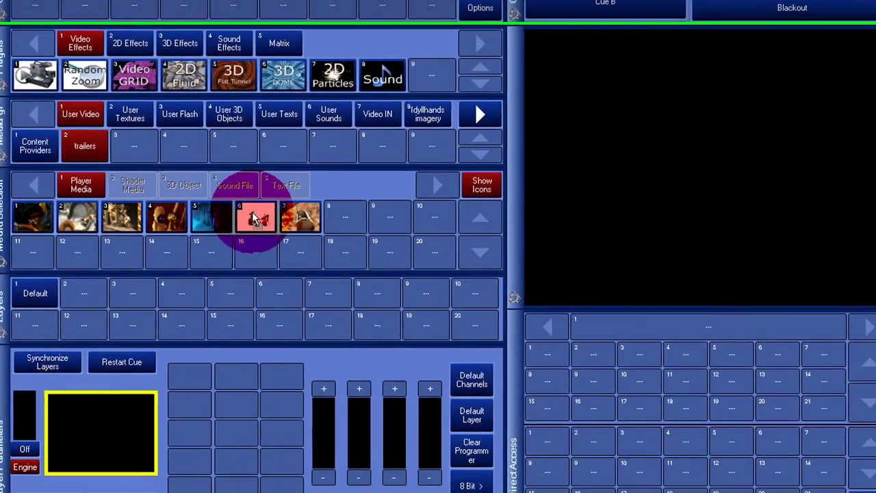
drag(256, 219, 89, 294)
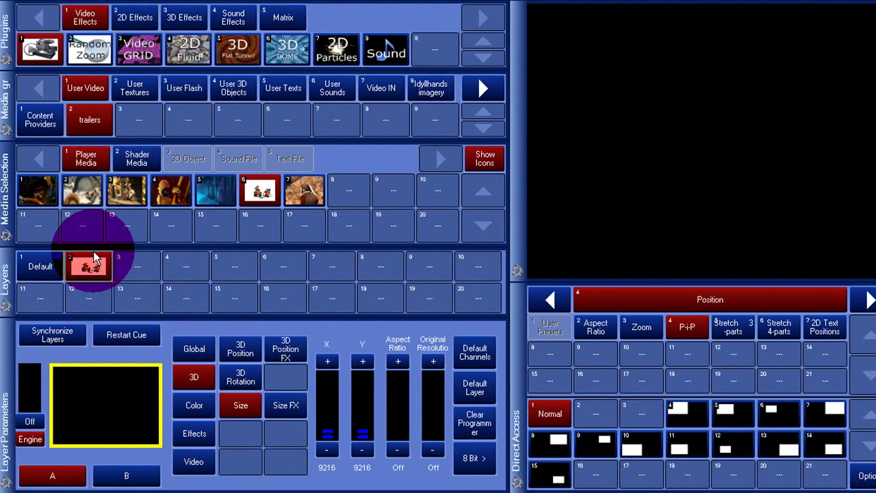
Step: Set the layer's global Dimmer to 31999 and its Speed to 21504, and view its blending parameters
click(188, 344)
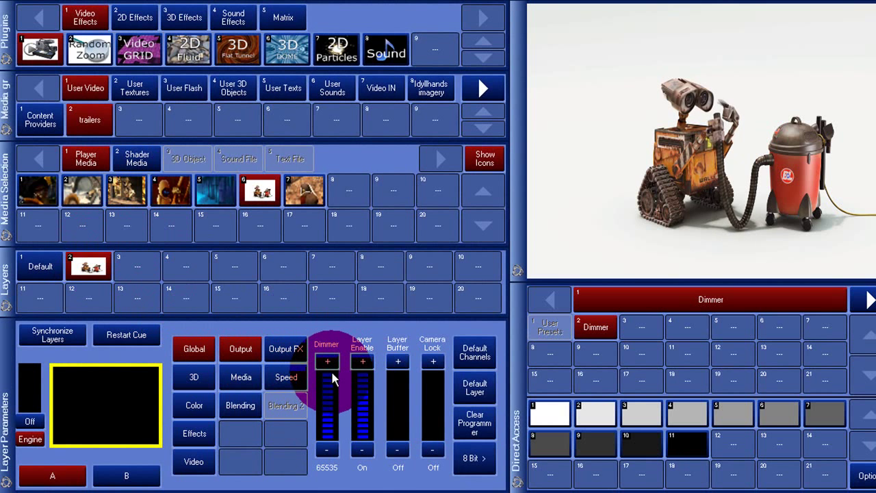
drag(328, 380, 328, 413)
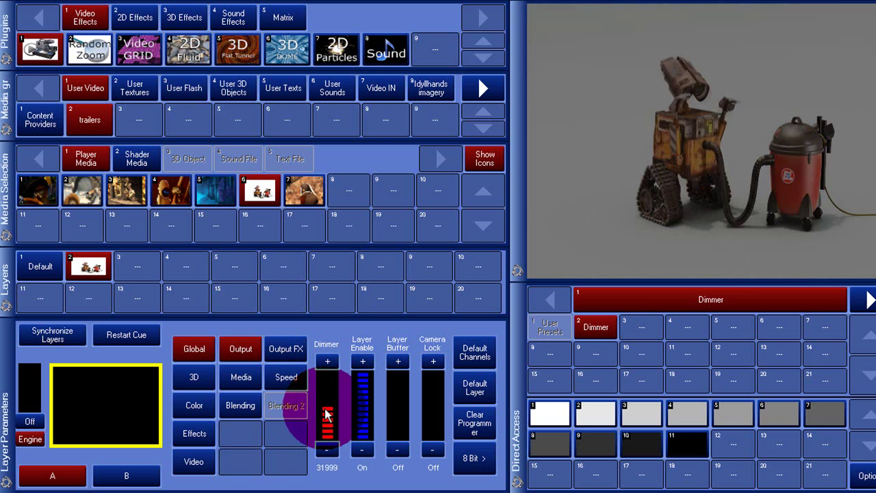
click(288, 376)
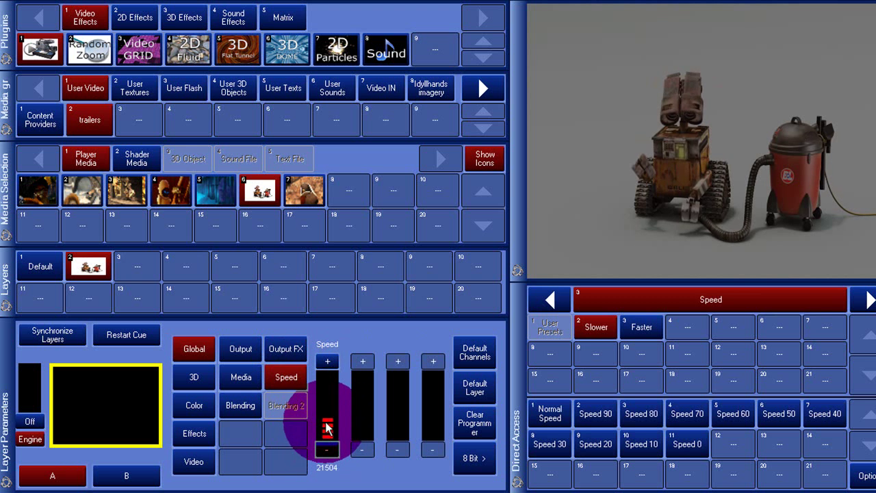
click(250, 406)
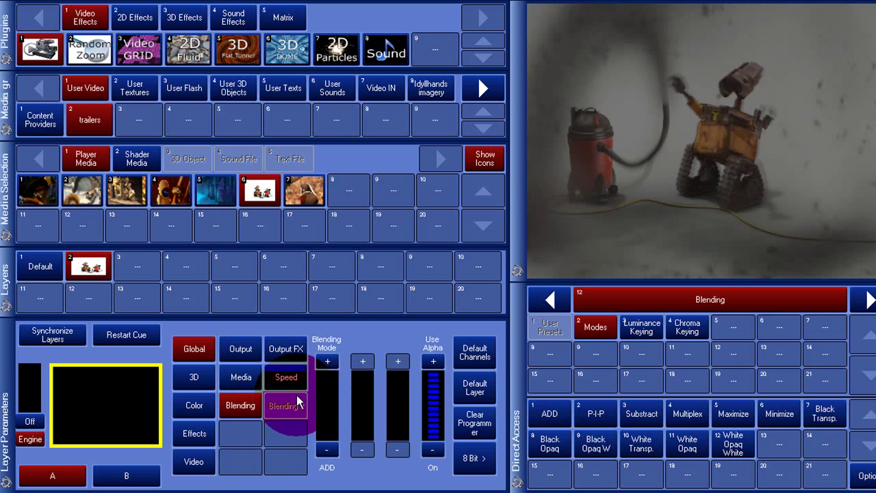
click(241, 348)
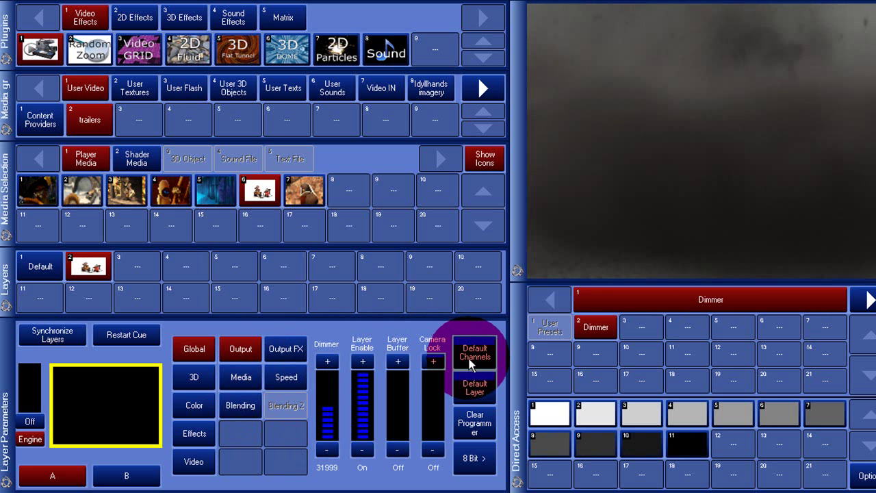
Step: Reset the output channels and the whole layer to defaults, and reassign trailer 6 to it
click(477, 358)
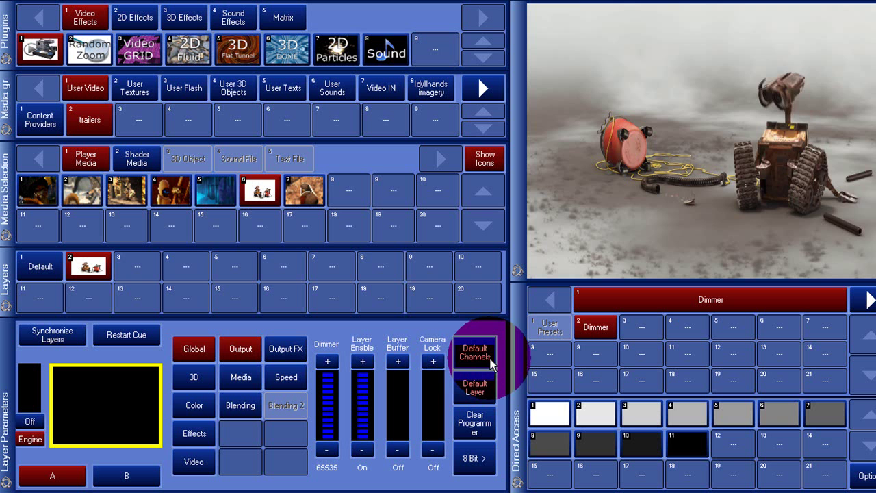
click(482, 395)
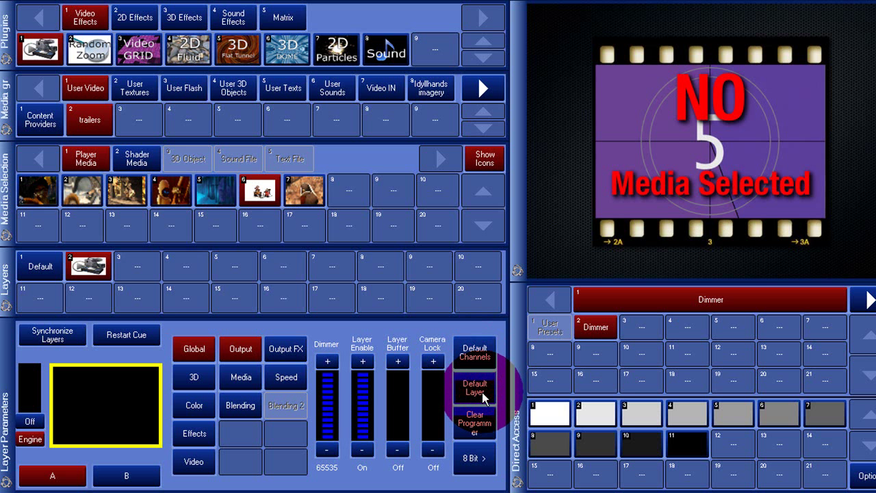
click(258, 194)
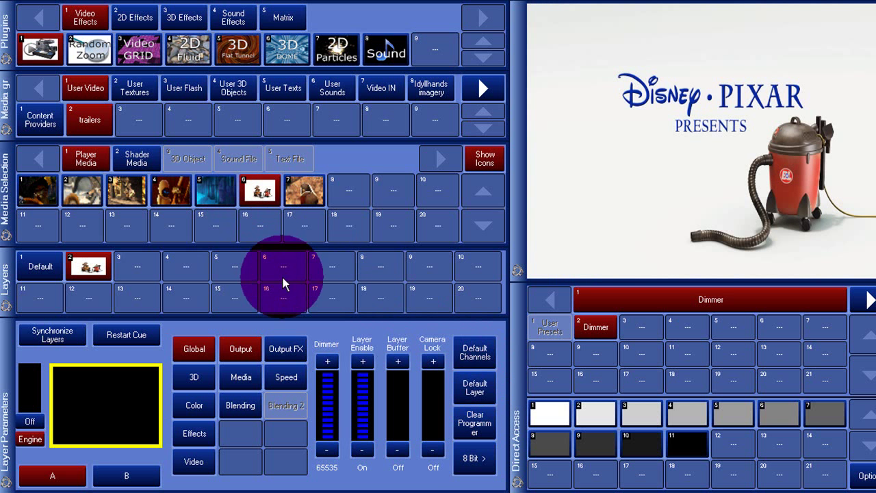
Step: Set the layer parameter fader resolution to 10 Bit
click(472, 458)
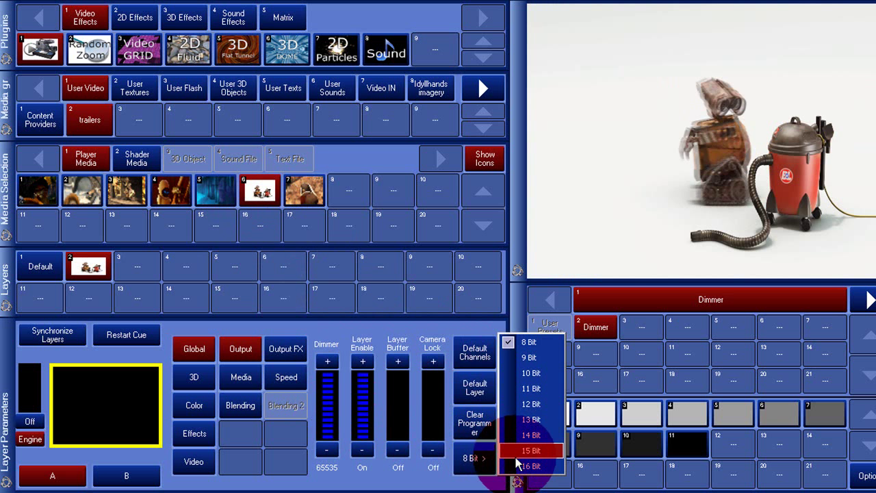
click(531, 373)
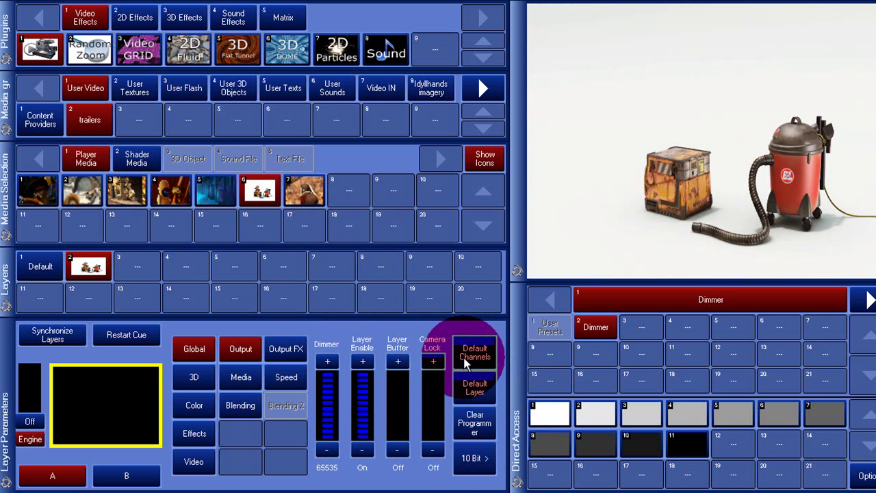
Step: Set the layer's 3D rotation to Y 39040 and Z 36608, and its 3D position to X 36352 and Y 33536
click(204, 382)
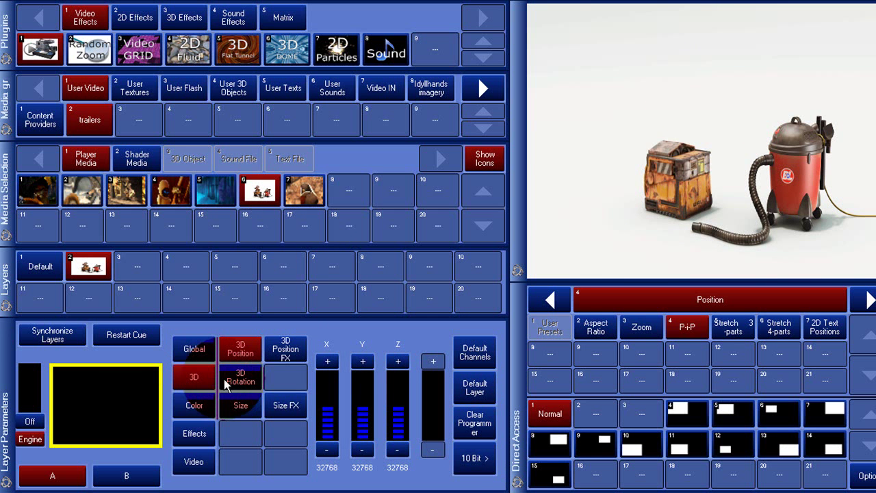
click(259, 387)
click(370, 421)
drag(406, 418, 358, 409)
click(248, 353)
click(299, 383)
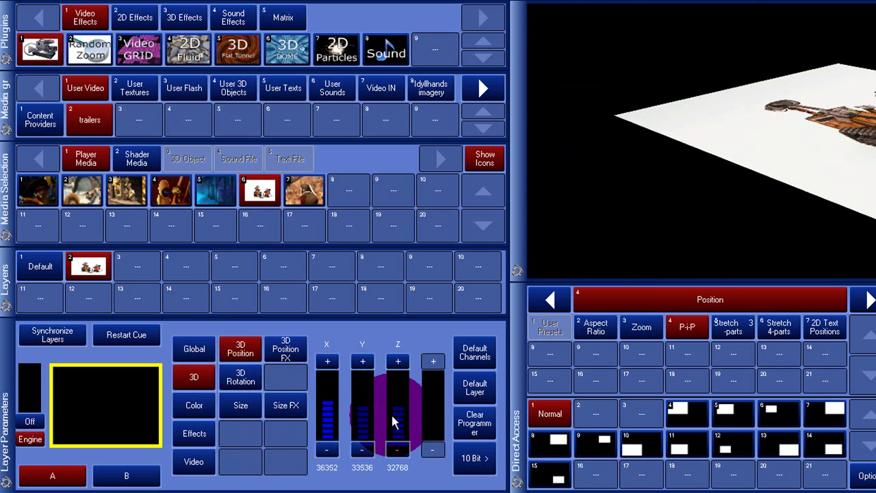
Step: Restore the layer's 3D position and 3D rotation with their Normal presets
click(547, 415)
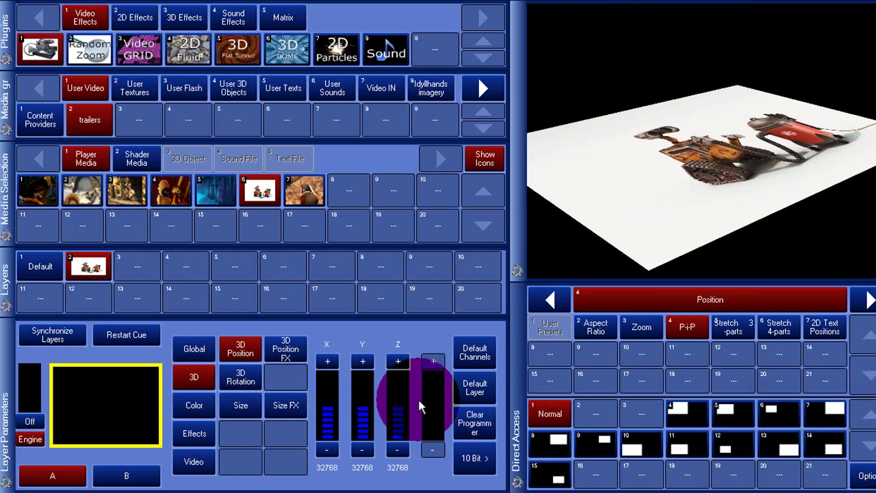
click(241, 376)
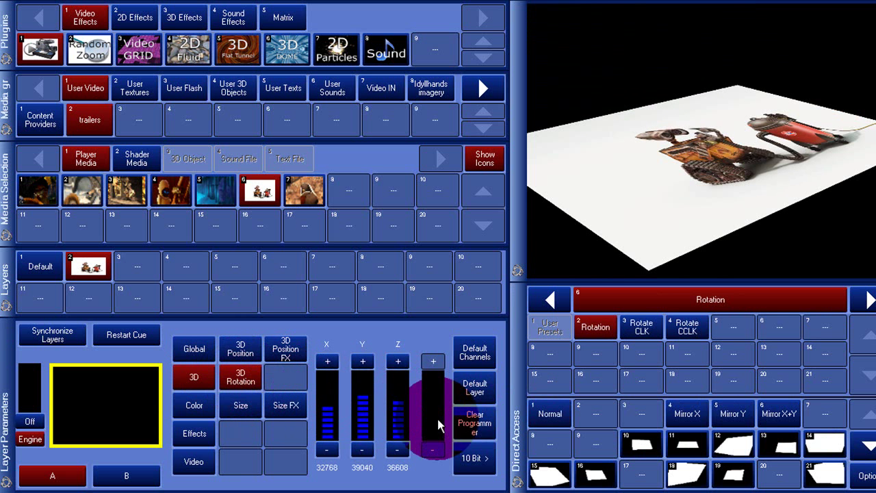
click(546, 413)
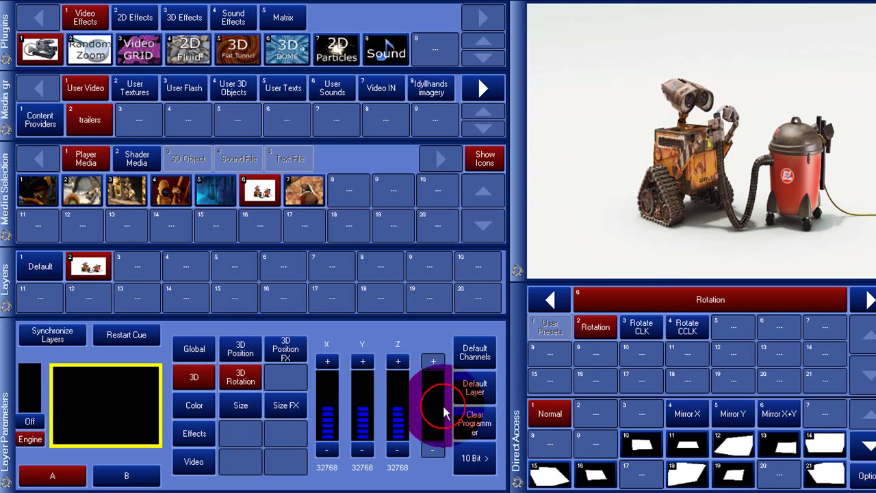
Step: Try the P+P position presets 10 to 13 on the layer, and return it to the Normal preset
click(241, 349)
click(639, 444)
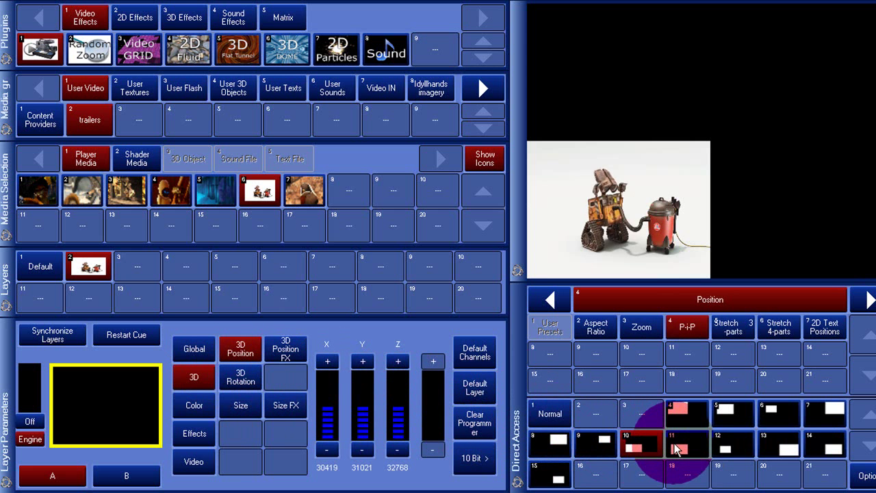
click(678, 444)
click(727, 448)
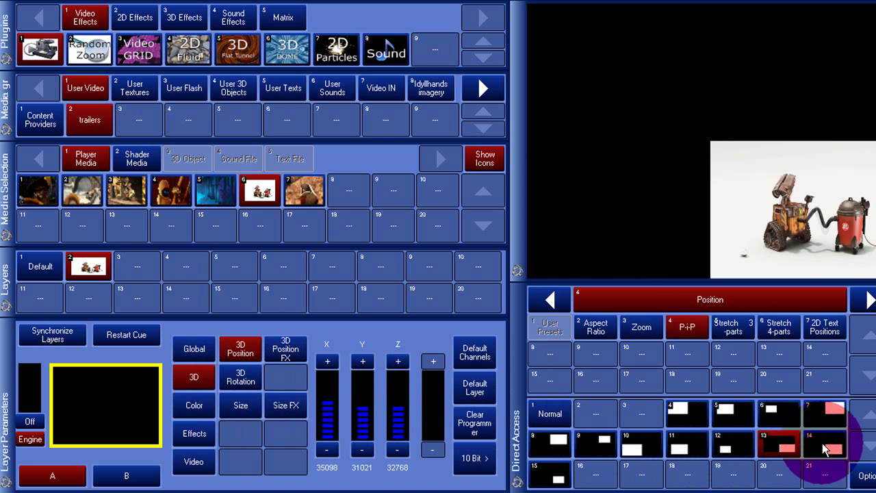
click(589, 415)
Step: Try the 3D rotation presets 10, 11, 18 and 19 on the layer, and return it to Normal
click(235, 381)
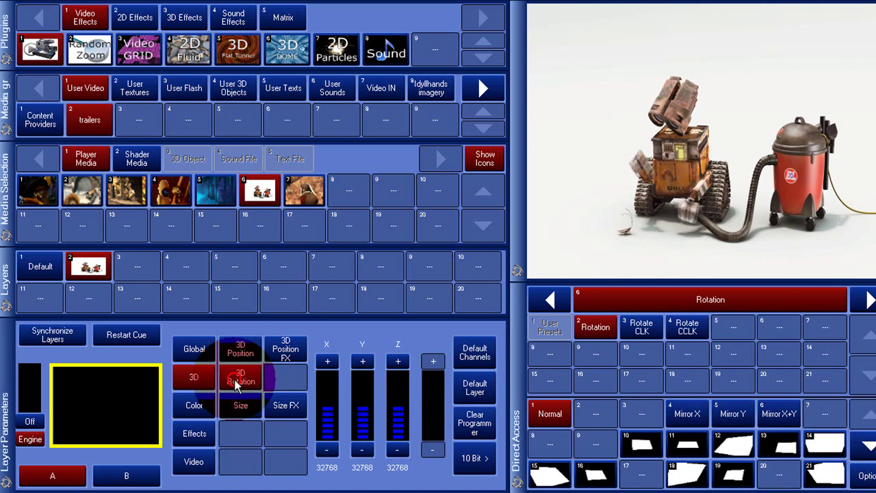
click(636, 442)
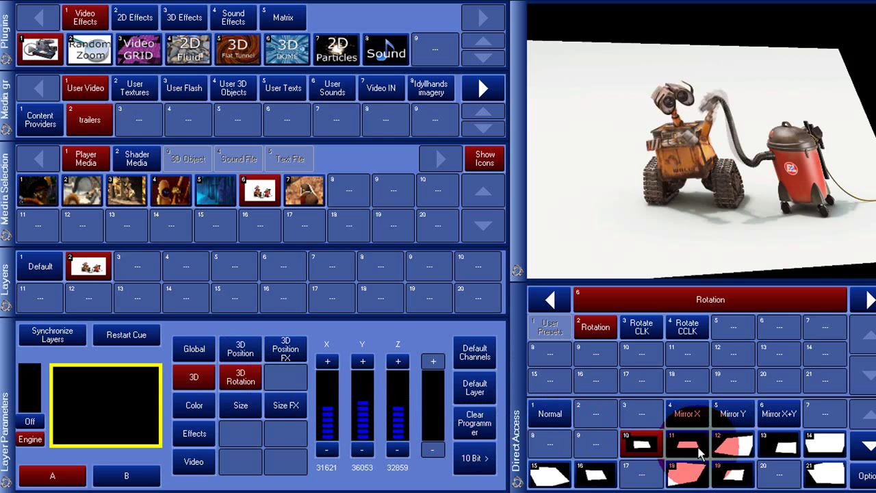
click(693, 445)
click(688, 477)
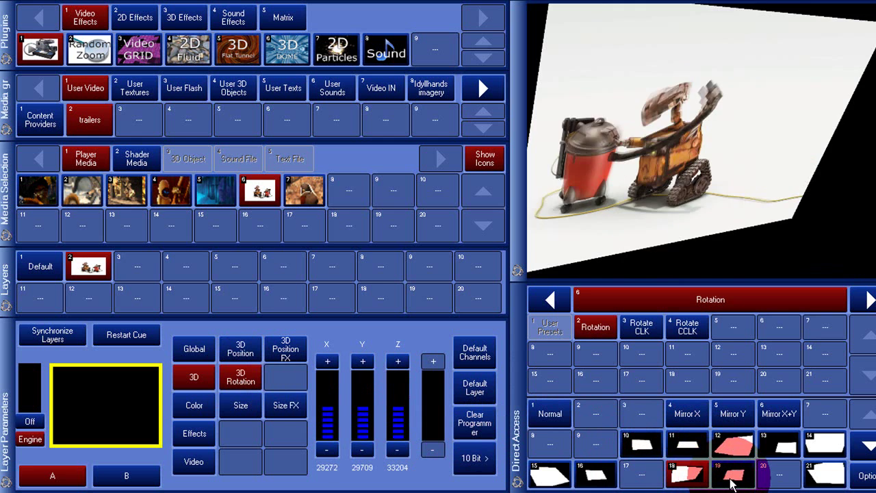
click(733, 474)
click(550, 414)
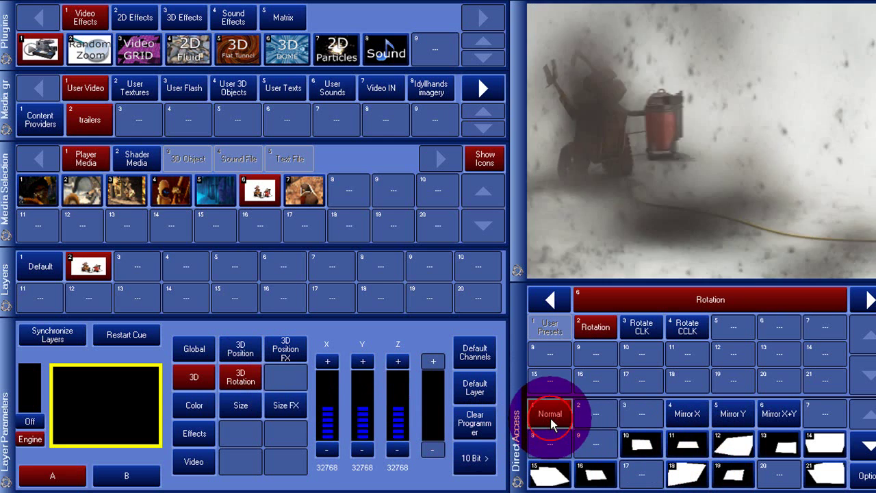
Step: Turn on Original Resolution in the layer's 3D size parameters
click(245, 408)
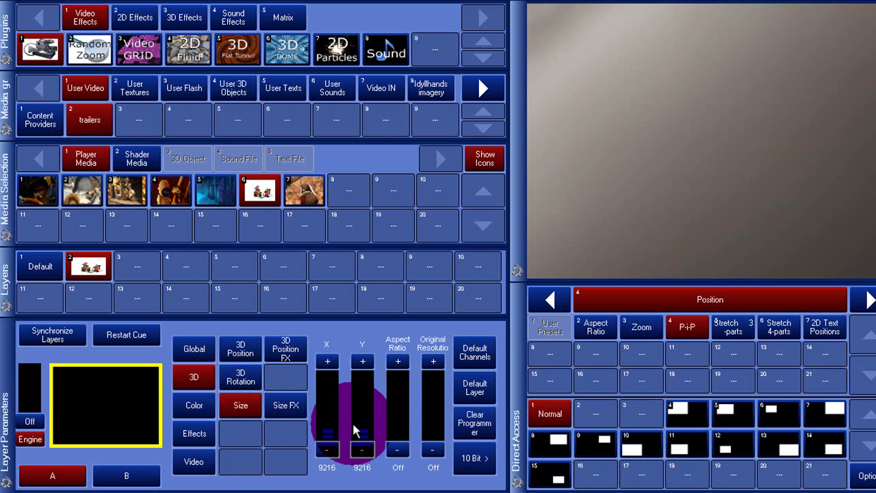
drag(436, 414, 436, 348)
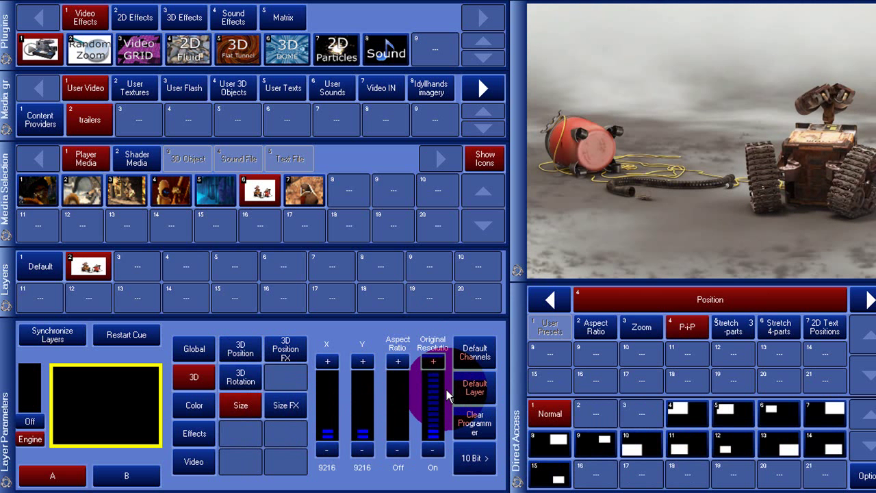
drag(448, 395, 440, 391)
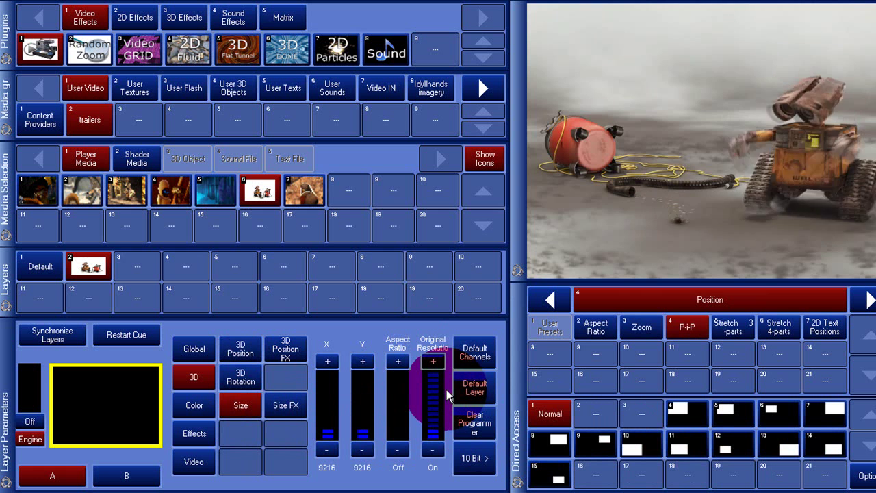
drag(332, 401, 335, 423)
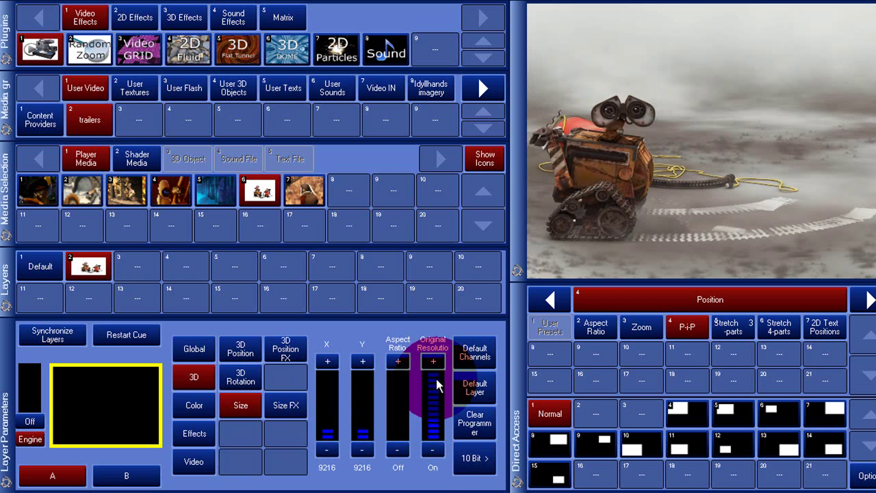
Step: Turn off Original Resolution, try Aspect Ratio on and off, and raise the layer's size to X 21312 and Y 22336
drag(436, 383, 395, 349)
drag(331, 423, 328, 358)
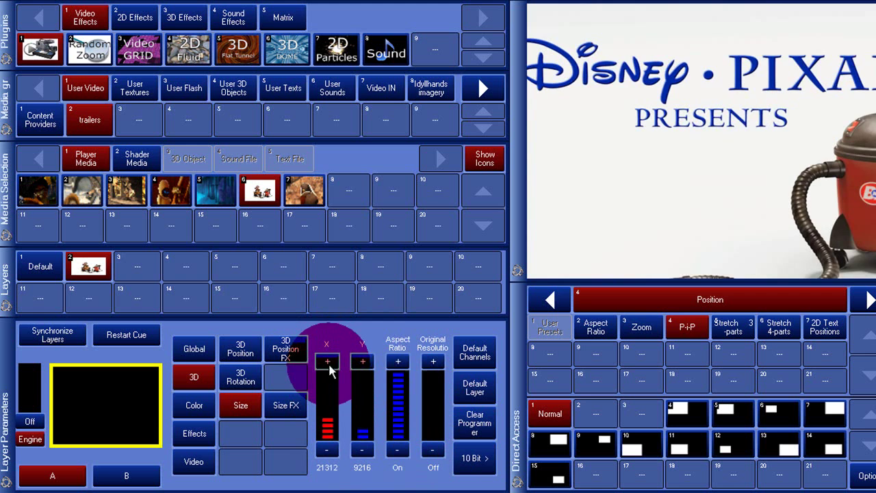
click(397, 449)
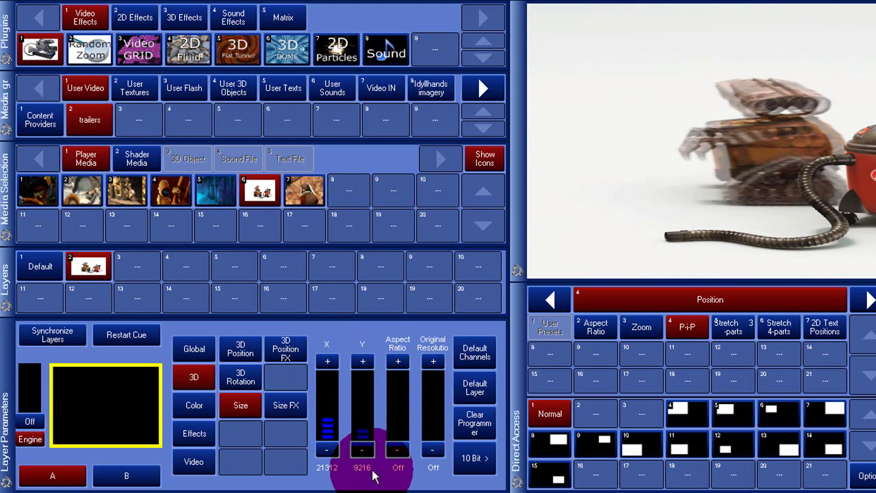
drag(359, 437, 362, 371)
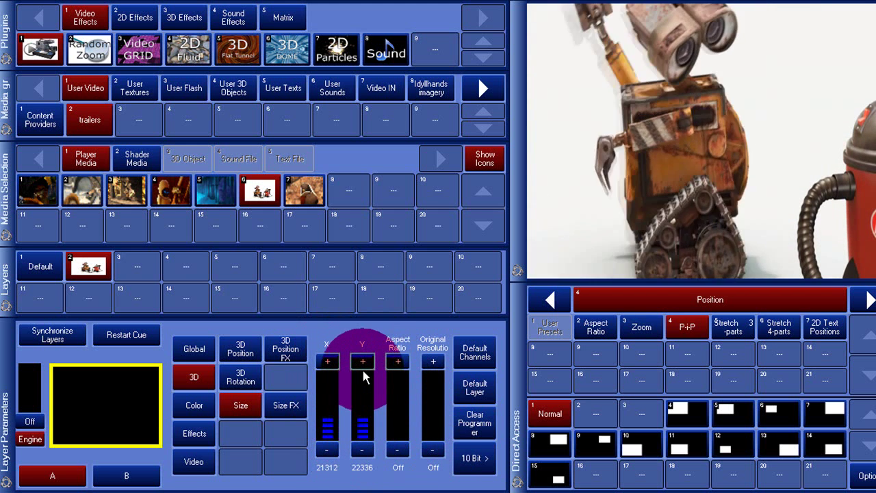
Step: Try the layer at X 32768 and Y 15424, and scale it down to X 13504 with Aspect Ratio on
drag(336, 411, 329, 360)
drag(358, 395, 365, 430)
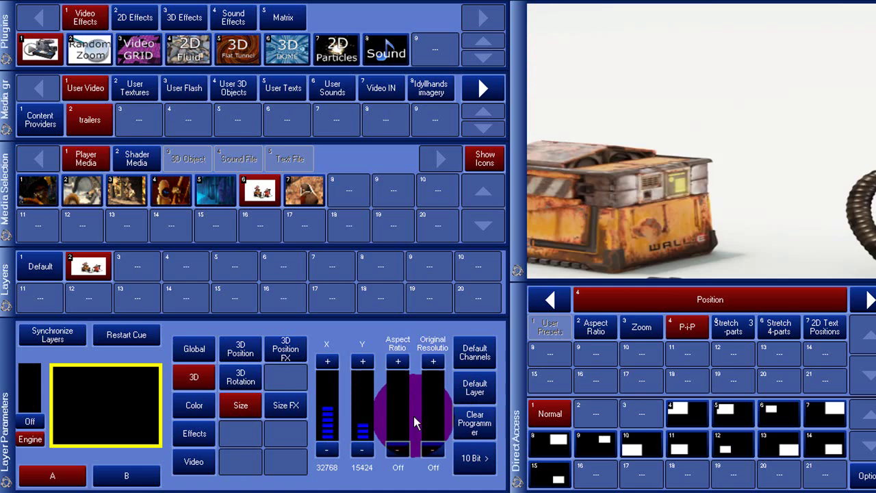
drag(403, 428, 391, 336)
drag(336, 371, 327, 474)
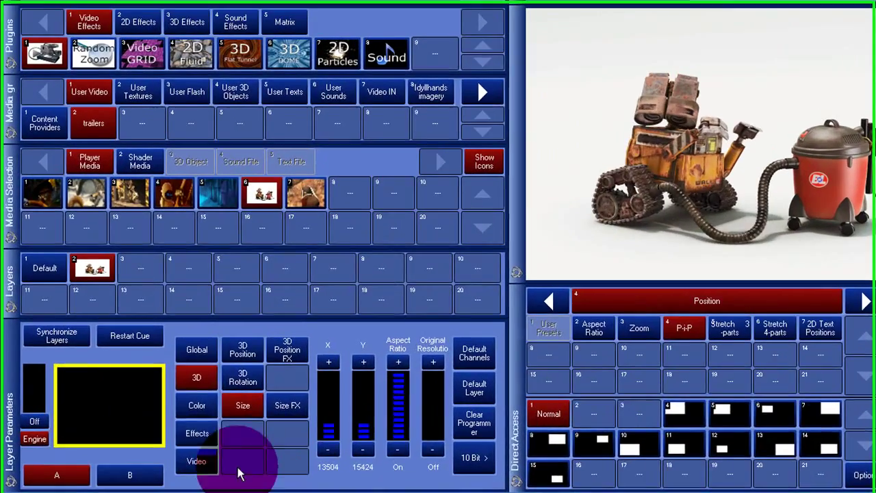
Step: Open the layer's RGB color parameters and try the Adj. Colors presets 17, 12 and 13
click(195, 405)
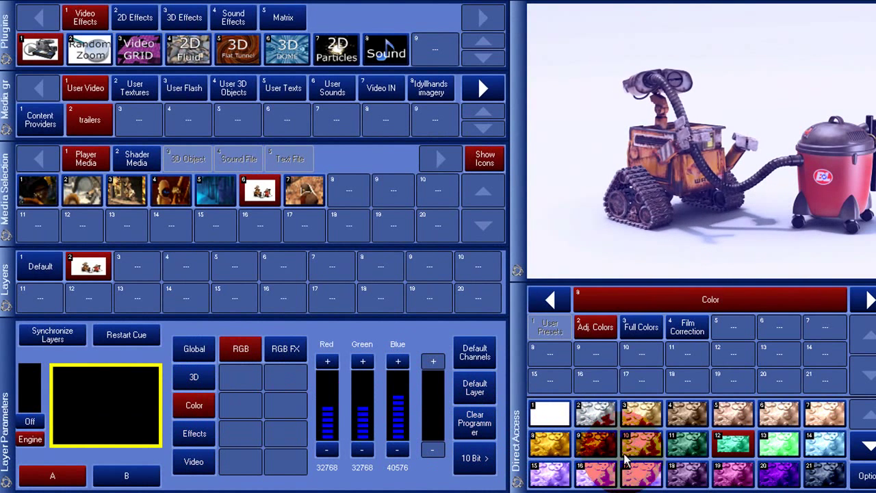
click(641, 473)
click(741, 455)
click(773, 446)
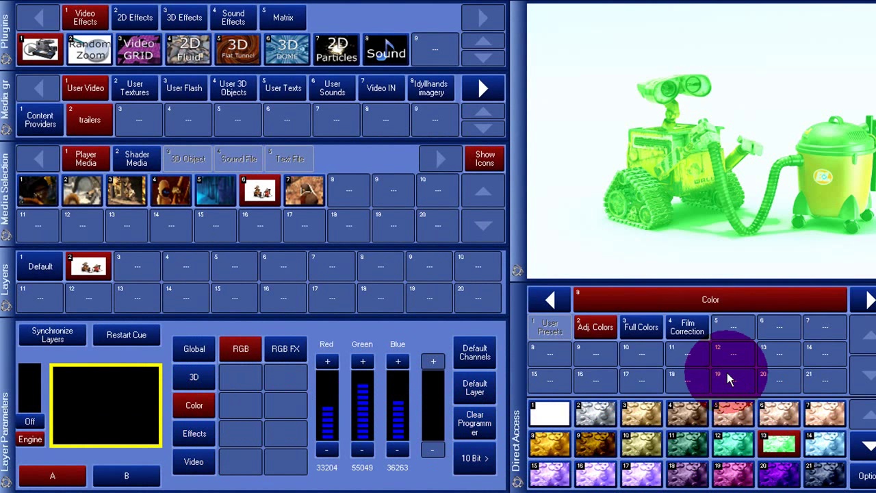
Step: Try the Film Correction presets 4 and 5 on the layer, and apply the Full Colors preset 3
click(677, 328)
click(685, 415)
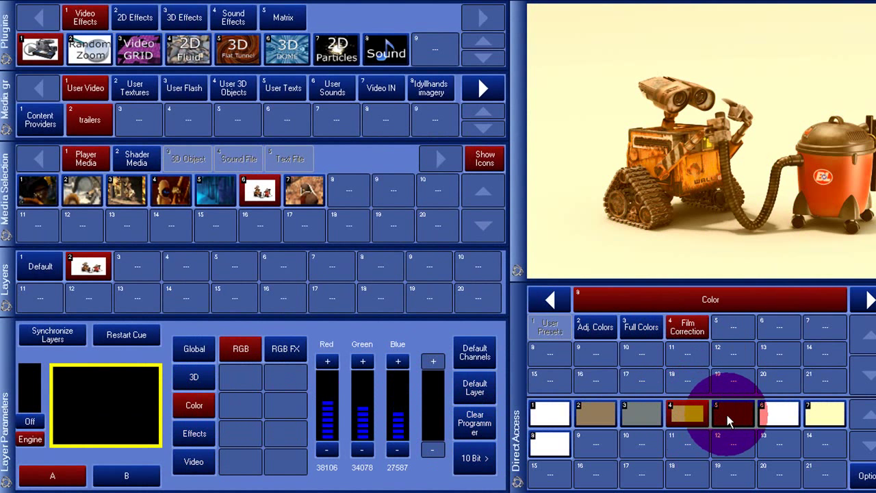
click(728, 415)
click(635, 327)
click(633, 410)
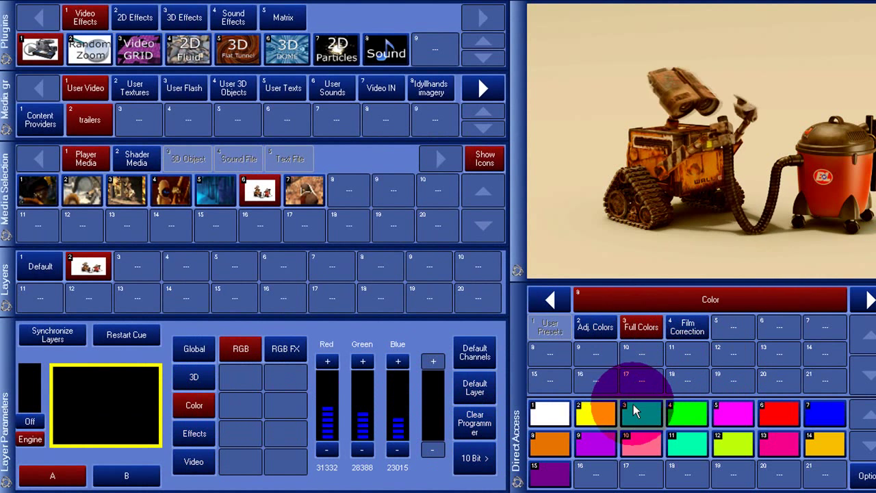
Step: View the layer's shader effects parameters, and set the video's IN point to 24512 in the video parameters
click(197, 436)
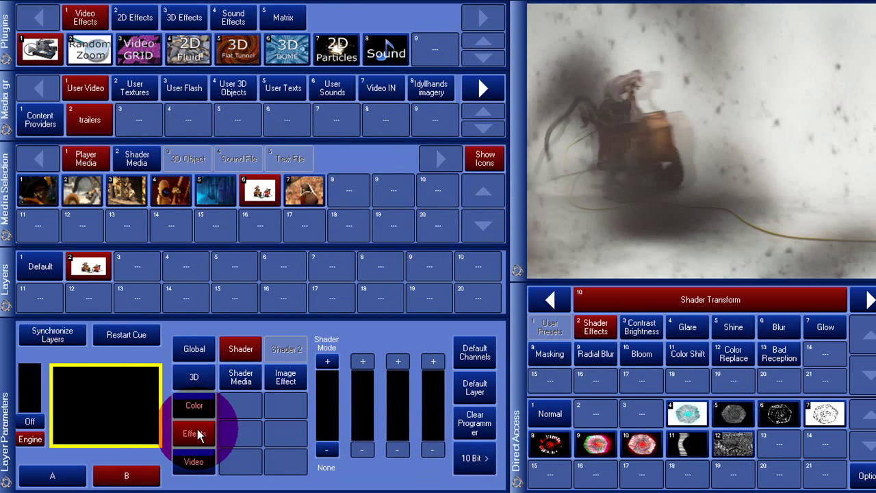
click(195, 461)
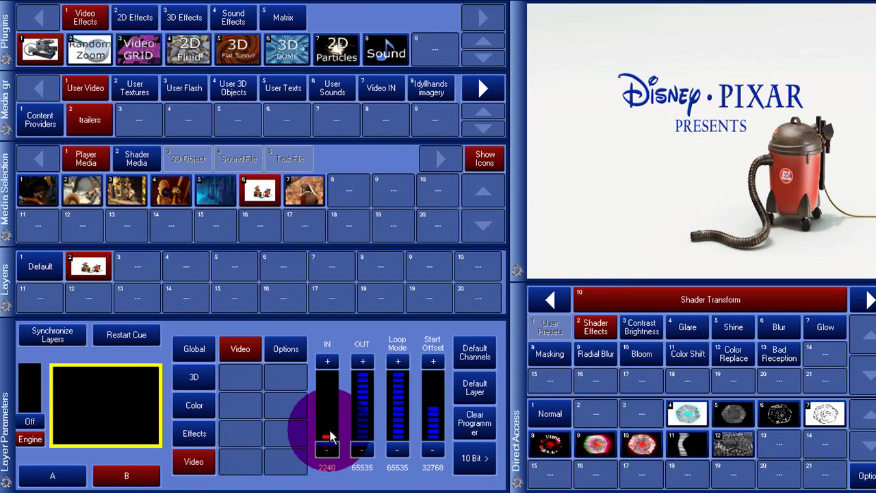
mouse_move(330, 432)
mouse_down()
mouse_move(330, 335)
mouse_move(324, 455)
mouse_move(334, 450)
mouse_up()
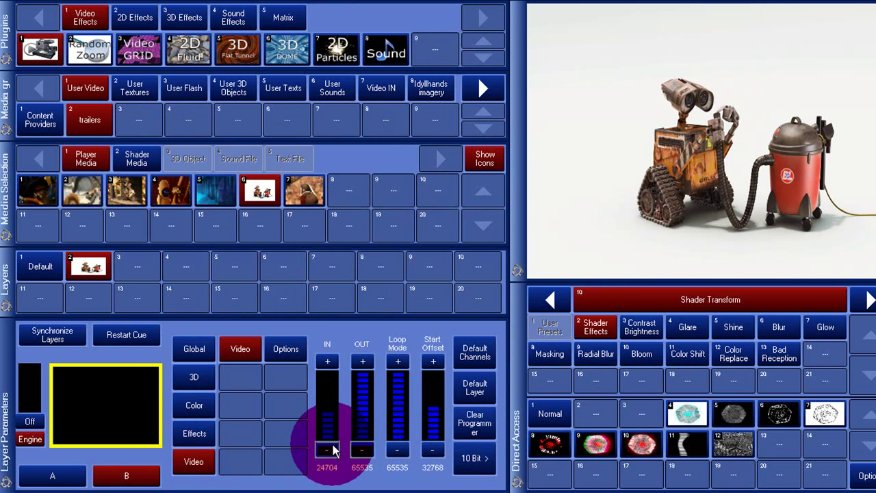
click(329, 446)
click(326, 364)
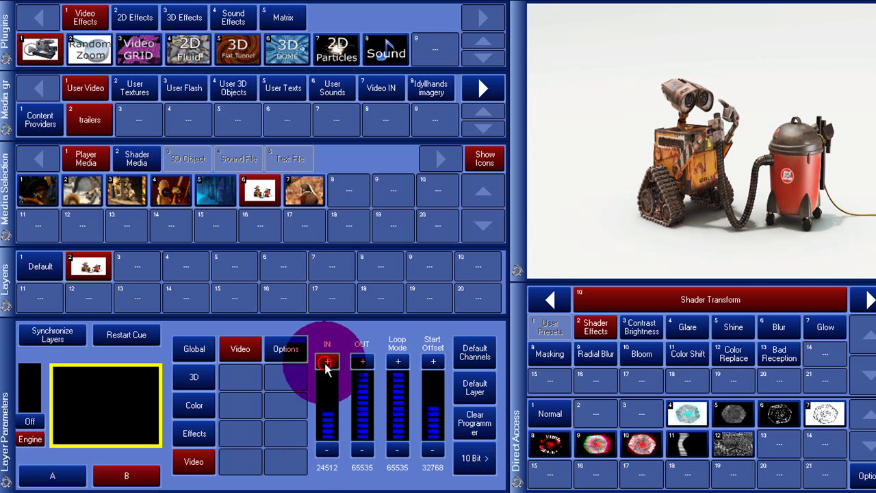
Step: Lower the video's OUT point to 25855
drag(364, 377, 362, 464)
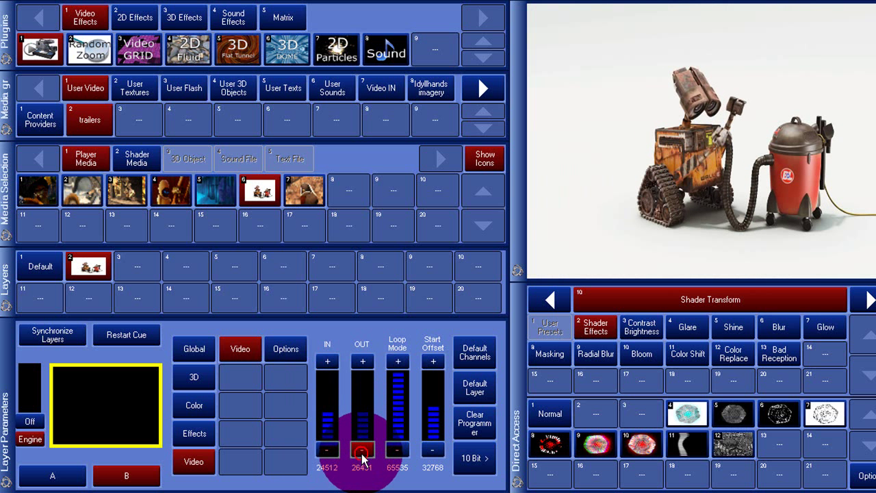
click(362, 451)
click(362, 457)
click(362, 458)
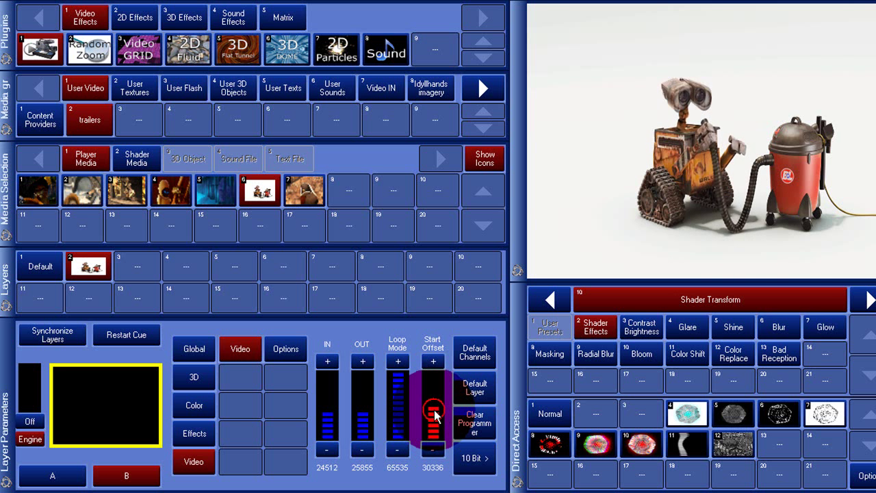
Step: Lower the video's Start Offset to about 30134 and restart the cue
drag(435, 415, 423, 419)
click(125, 341)
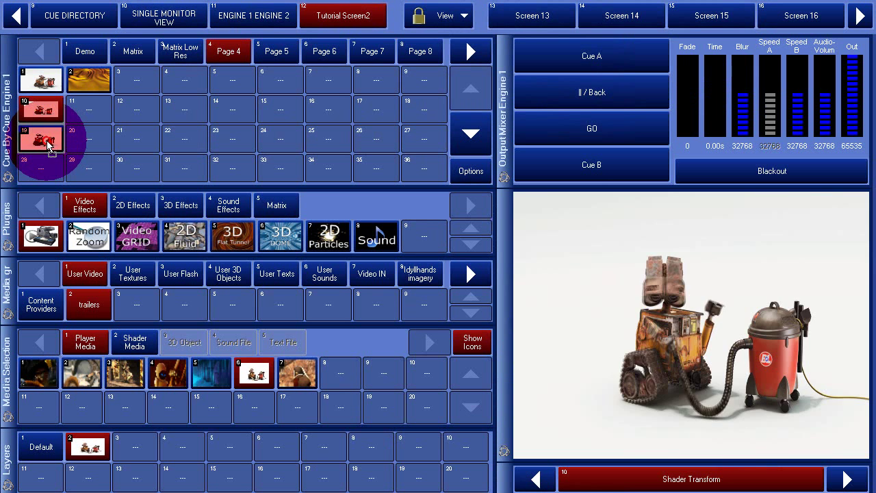
Step: Recall cues 10, 1 and 19 on Page 4 of Engine 1's cue list in turn
click(162, 98)
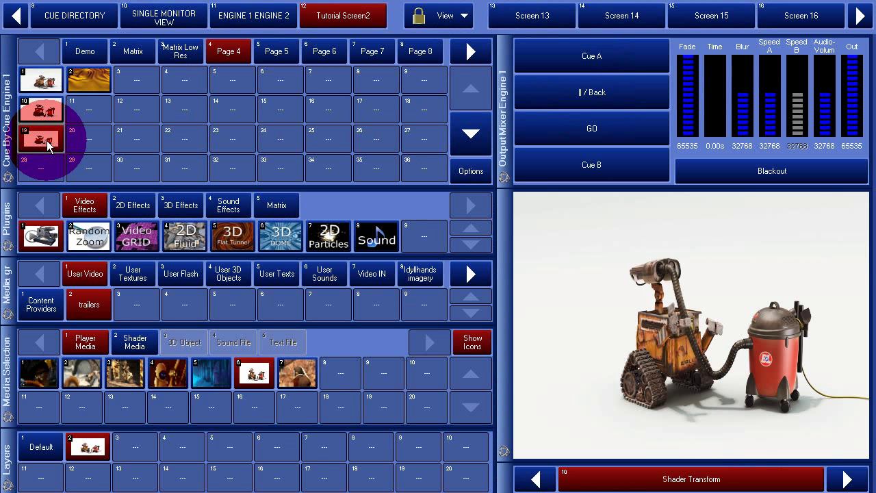
click(47, 118)
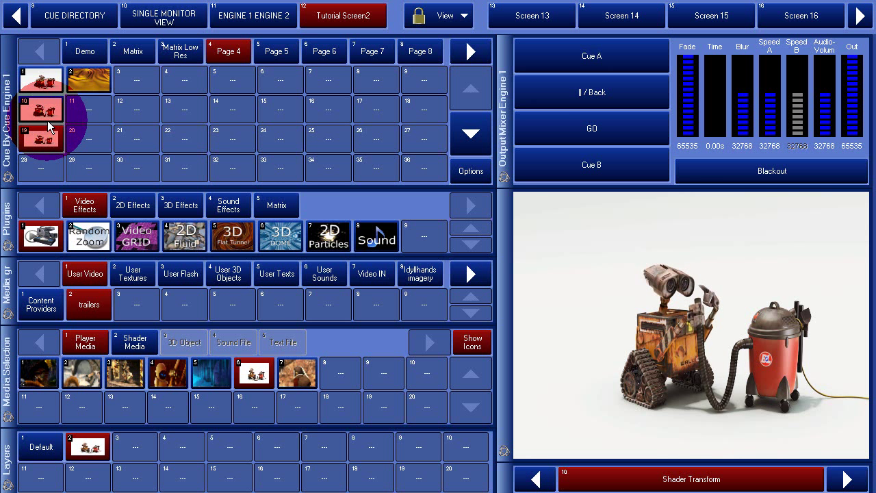
click(39, 82)
click(50, 138)
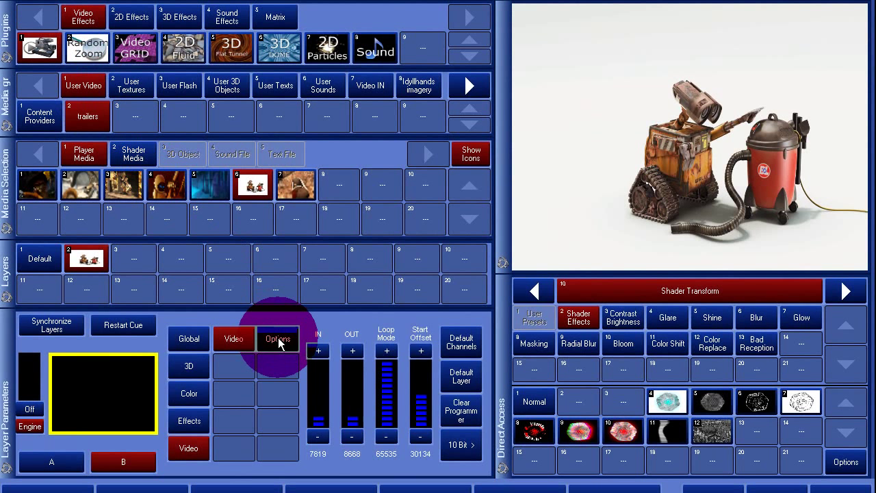
Step: Open the layer's video options and switch Frame Blending off and back on
click(278, 477)
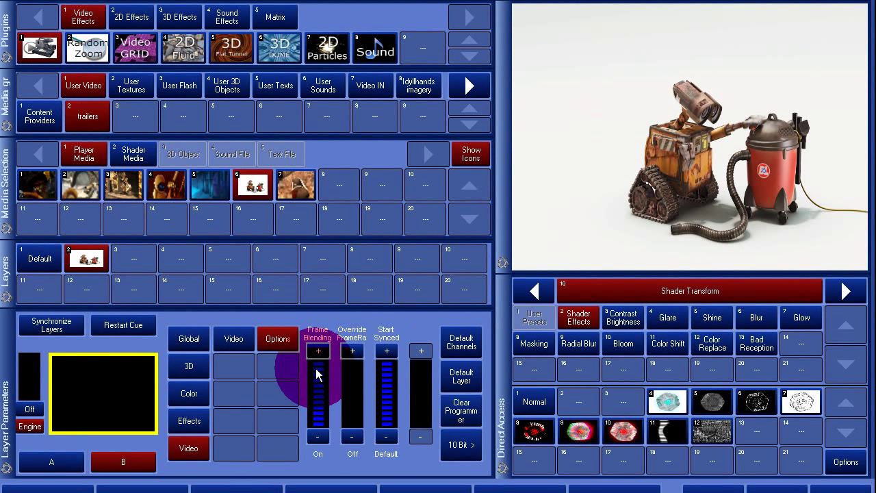
click(319, 439)
click(319, 380)
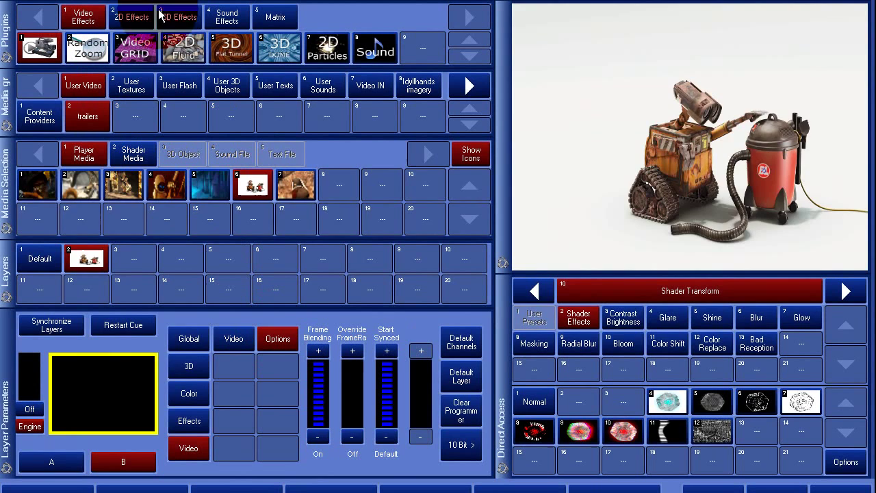
Step: Recall the cue with the gold A Luna Blue clip and open the layer's global Speed parameter for adjustment
click(167, 93)
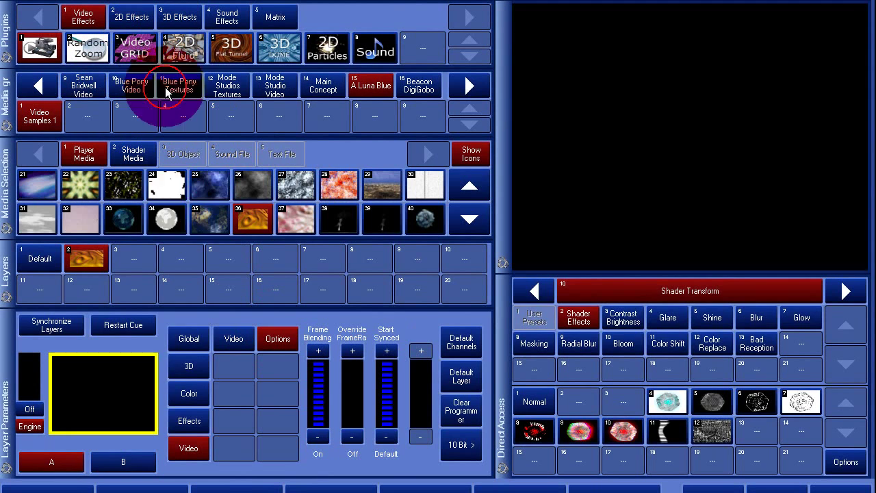
click(189, 338)
click(233, 338)
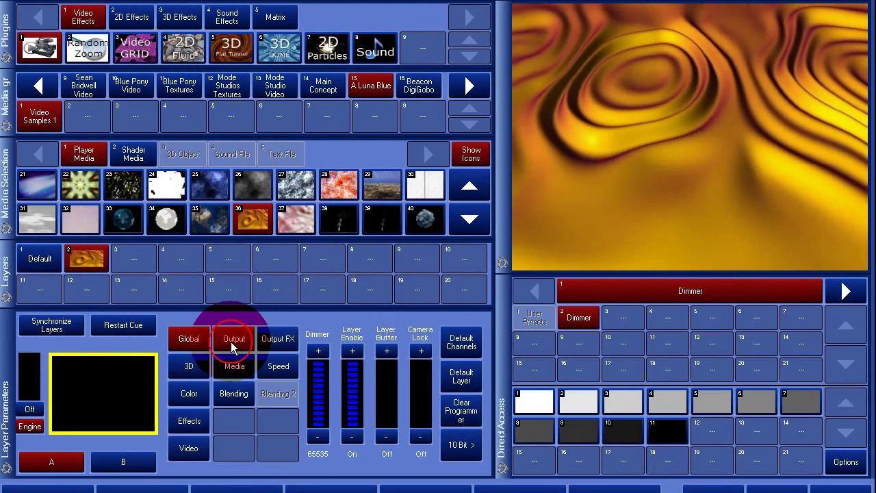
click(277, 366)
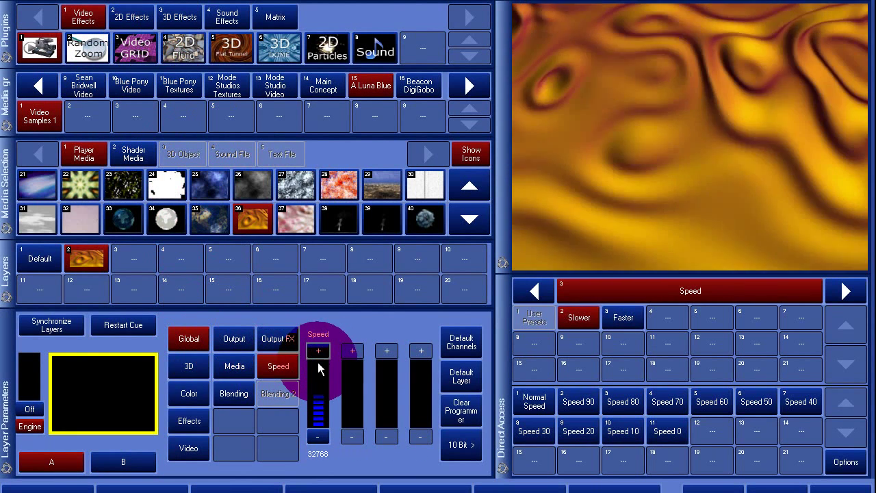
click(318, 362)
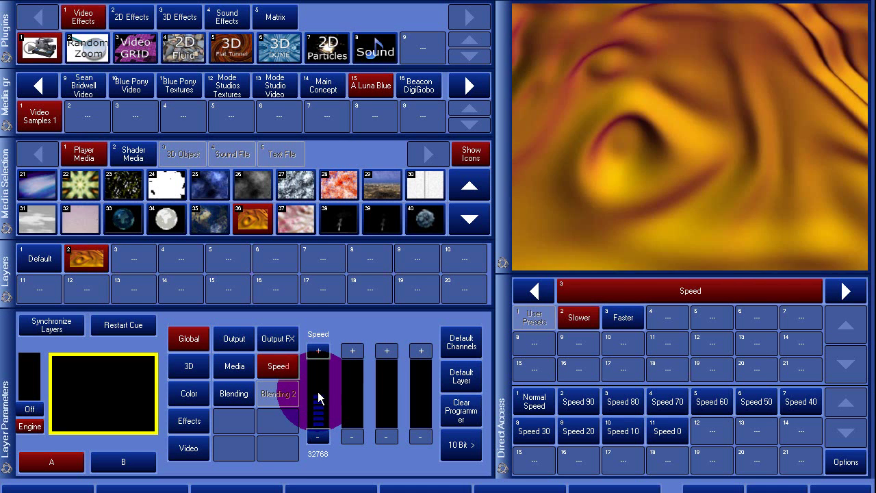